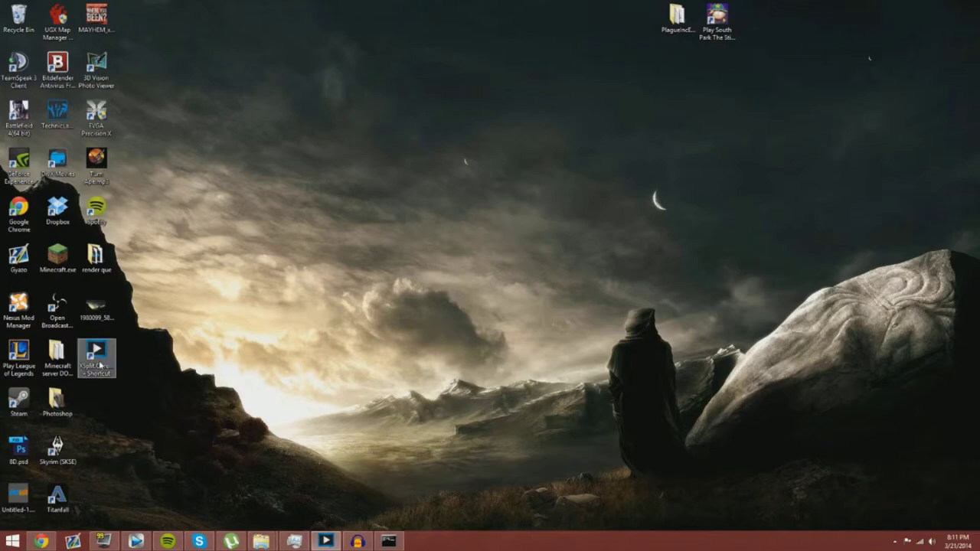
Step: Restore the Command Prompt window showing ipconfig output with IPv4 192.168.1.141 and gateway 192.168.1.1
left_click(100, 366)
left_click(169, 413)
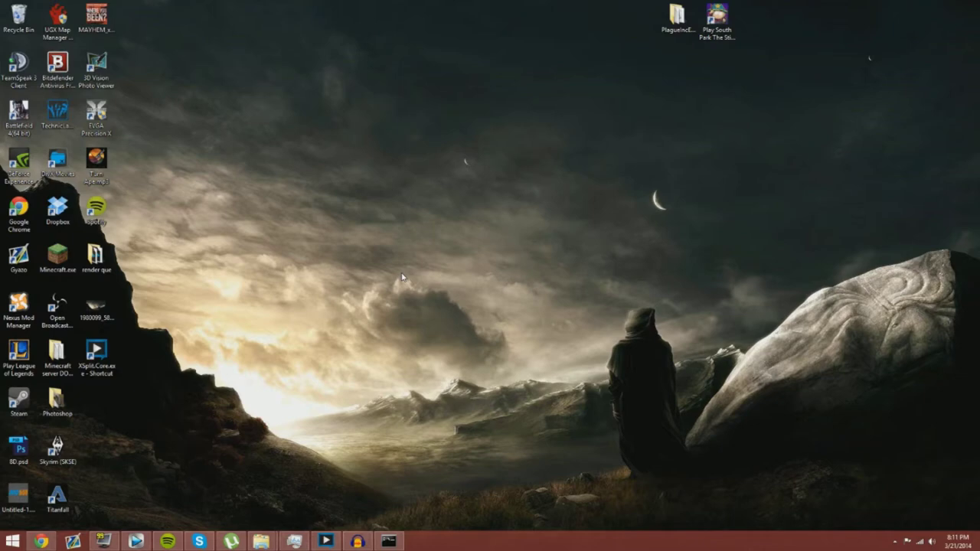
left_click(397, 542)
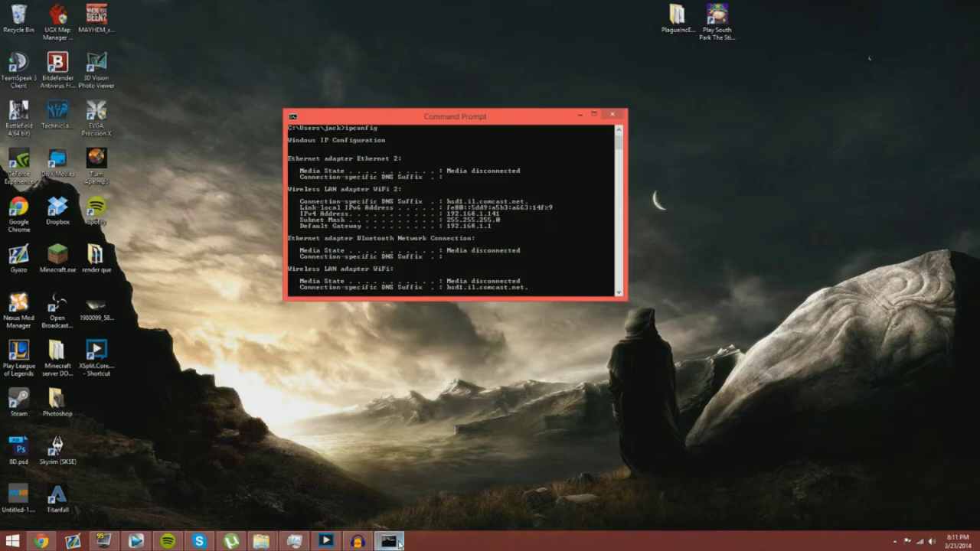
Step: Scroll through the ipconfig output, then close the Command Prompt window
scroll(407, 217, "down", 5)
scroll(407, 216, "up", 6)
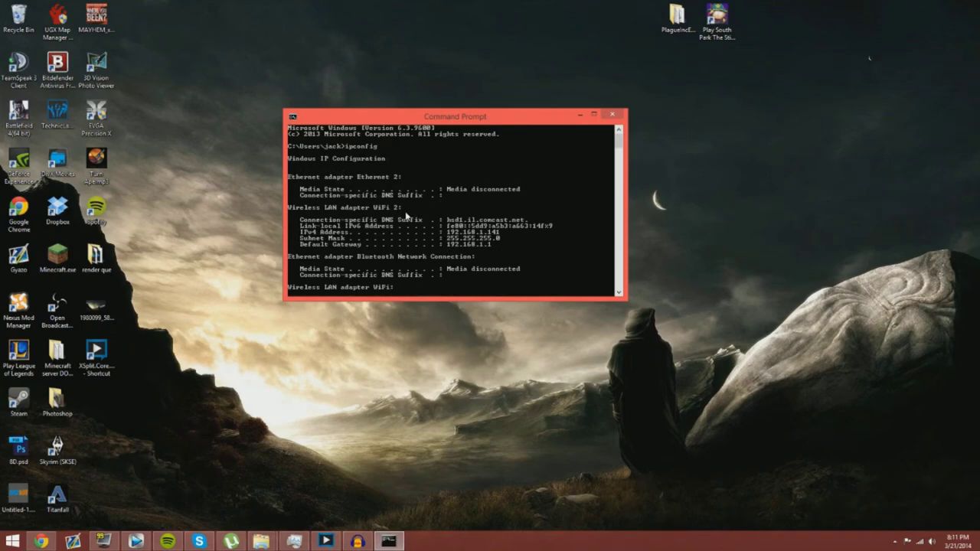
scroll(407, 217, "down", 5)
scroll(407, 217, "up", 5)
scroll(407, 217, "down", 3)
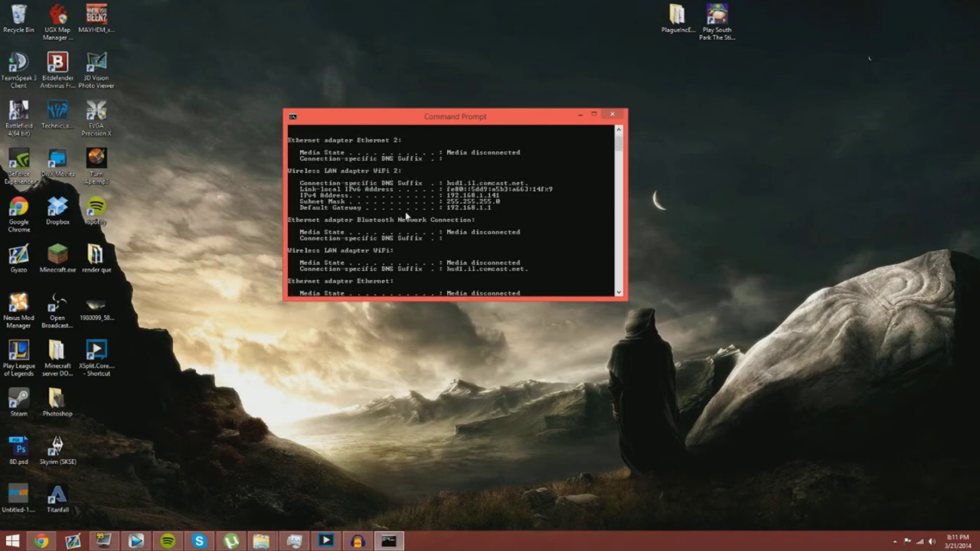
scroll(407, 217, "up", 3)
scroll(408, 217, "down", 1)
scroll(408, 217, "up", 1)
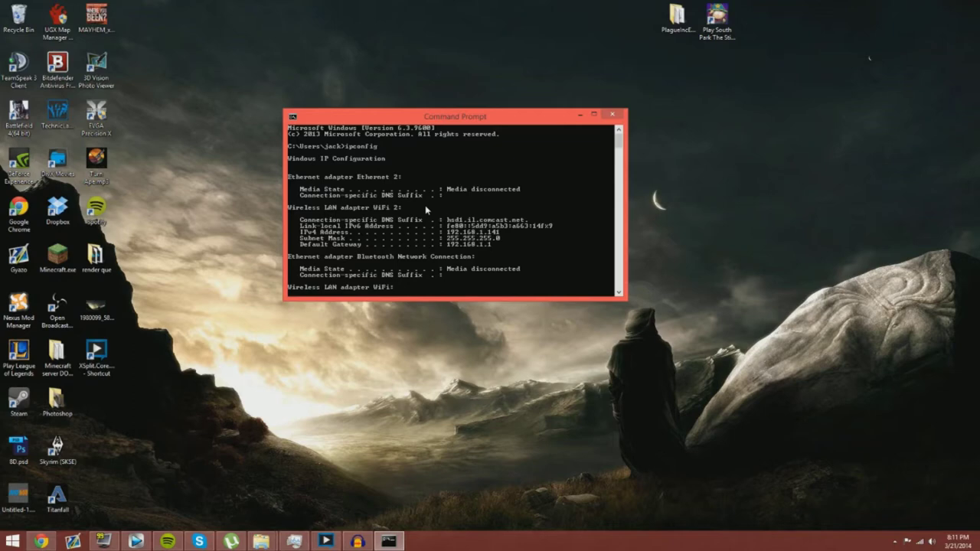
scroll(425, 205, "down", 3)
scroll(425, 205, "up", 3)
scroll(425, 205, "down", 5)
scroll(425, 205, "up", 5)
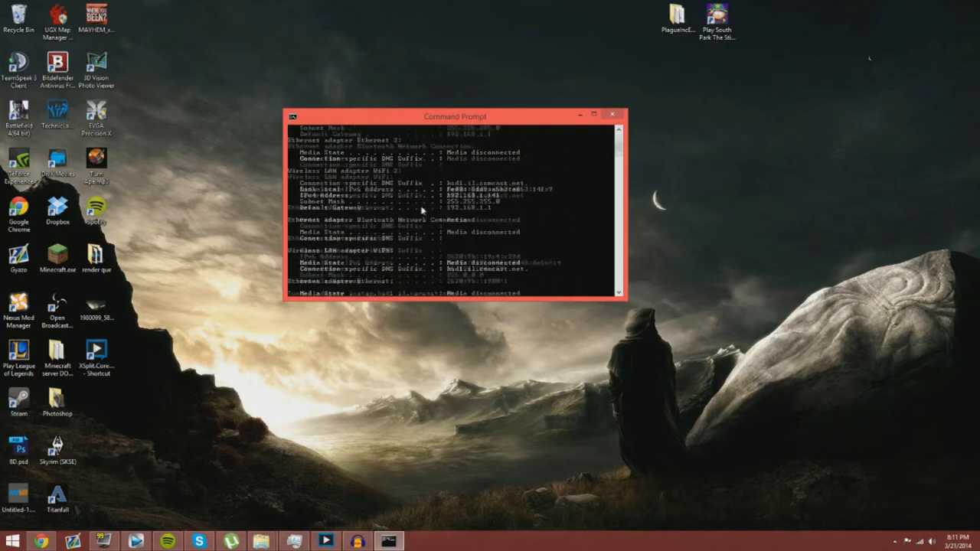
left_click(613, 115)
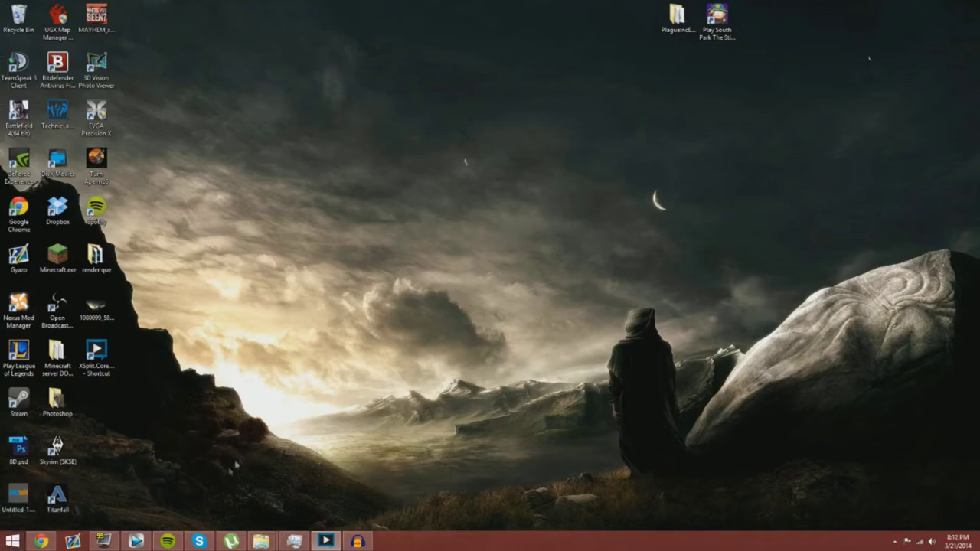
Step: Launch a new Command Prompt by searching for cmd, and move its window up
mouse_move(977, 3)
left_click(949, 90)
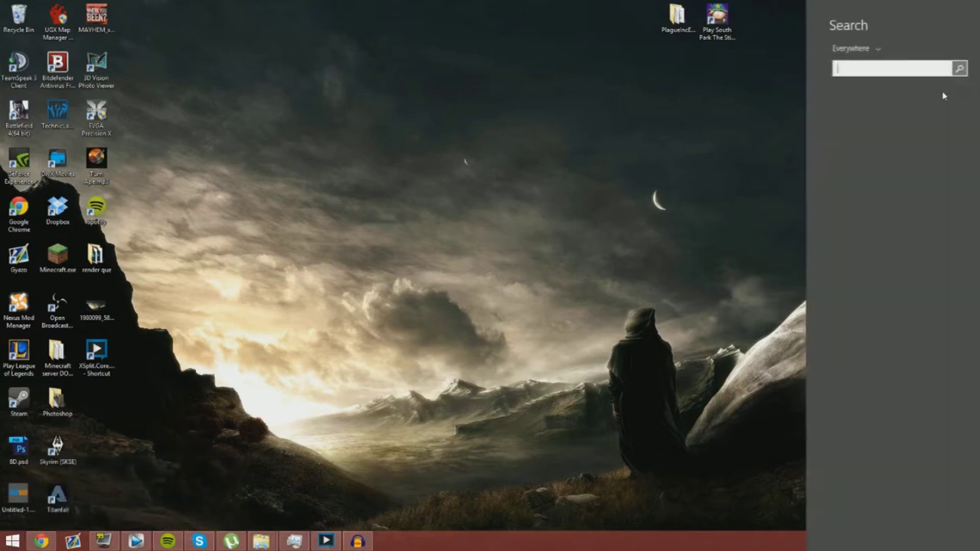
type("cmd")
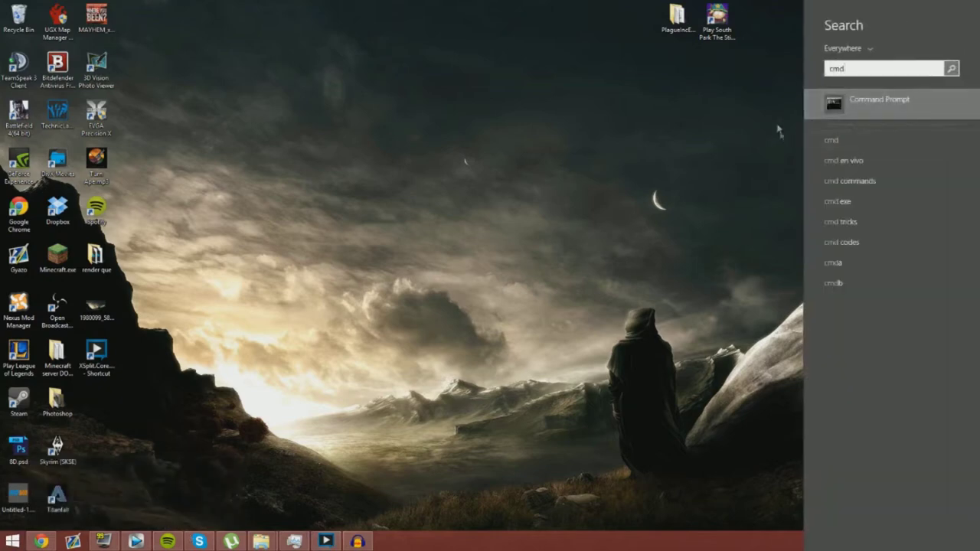
left_click(881, 117)
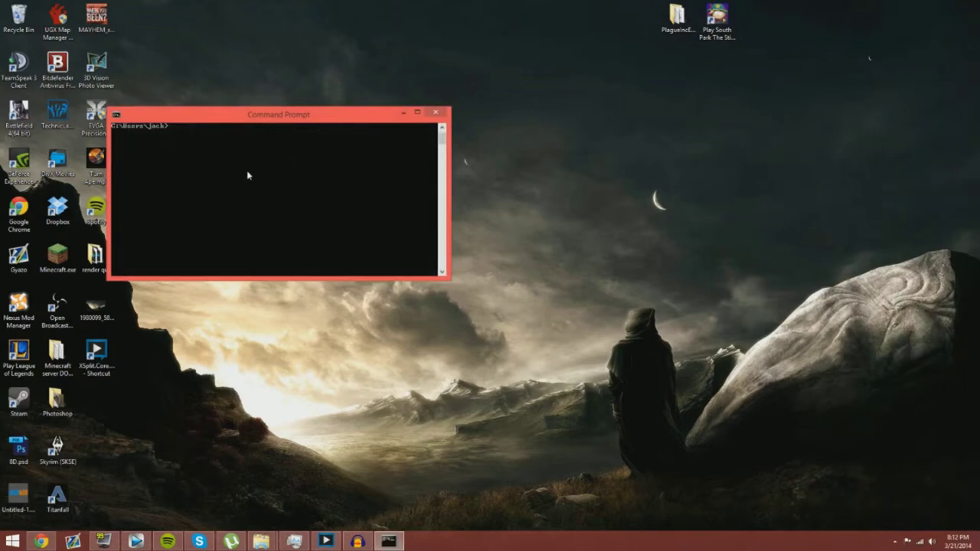
left_click_drag(142, 115, 371, 102)
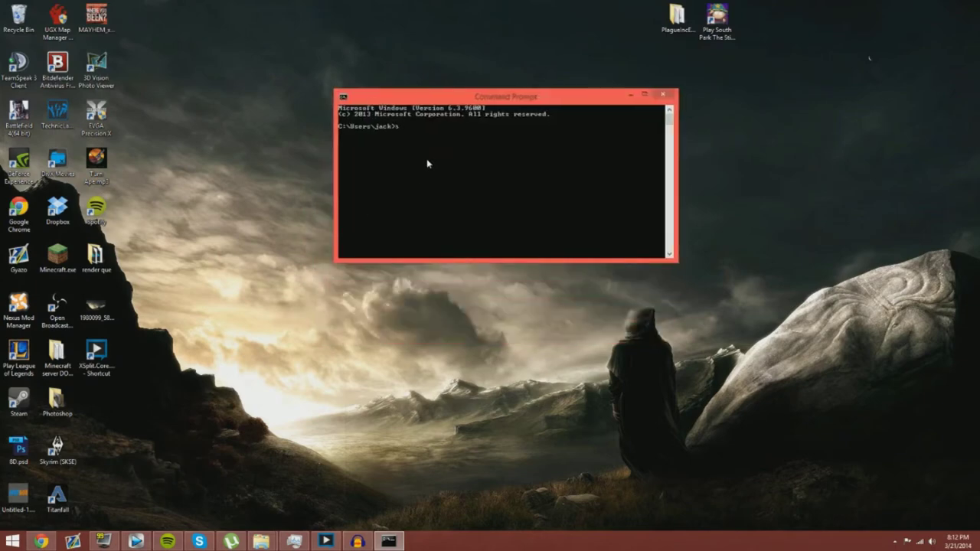
Step: Run 'ping google.com' for four replies with 0% loss, then enter 'stop'
type("ping google.com")
key("Return")
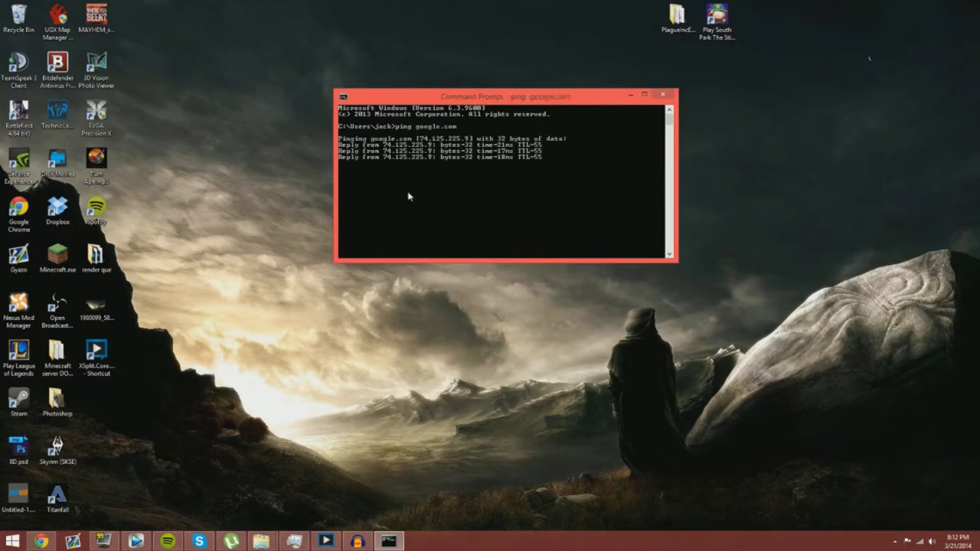
type("stop")
key("Return")
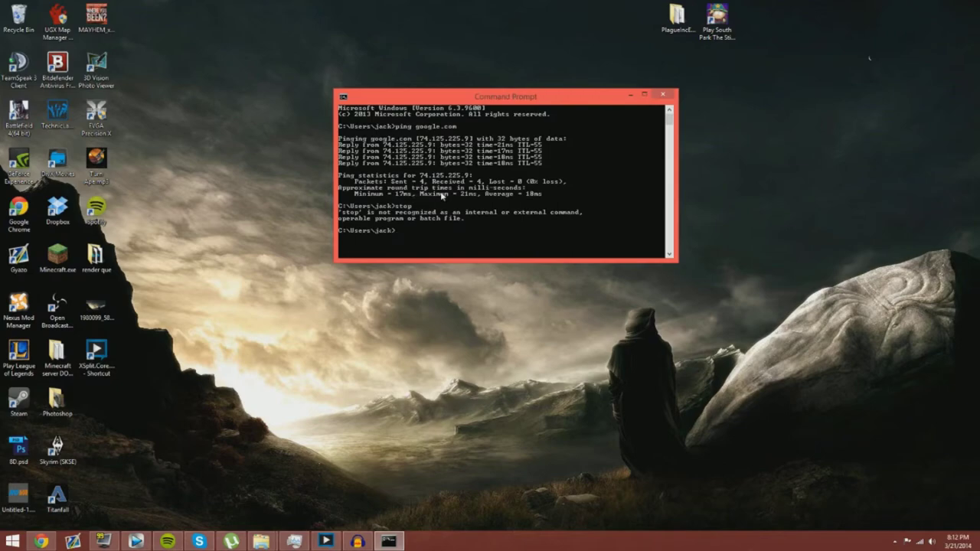
left_click_drag(417, 98, 350, 69)
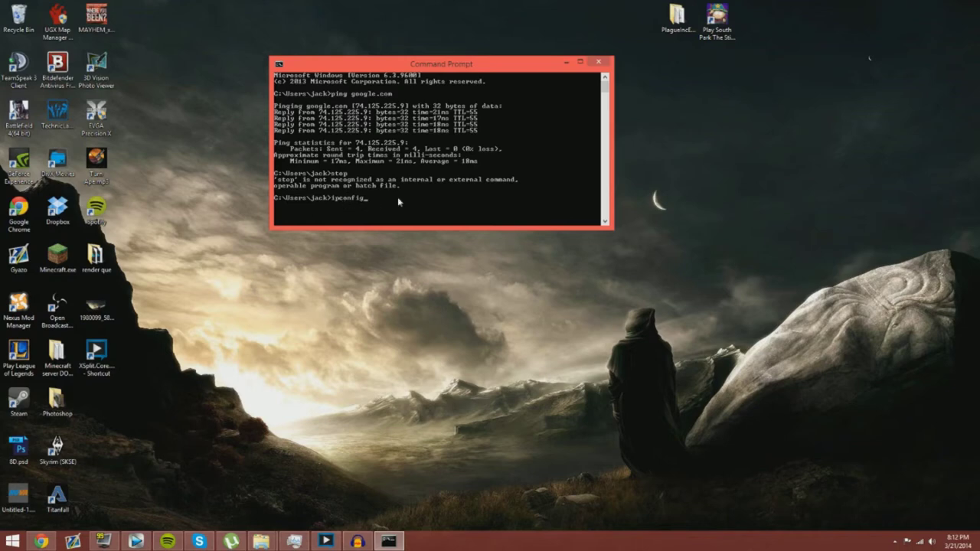
Step: Run ipconfig to show WiFi 2's IPv4 192.168.1.141 and gateway 192.168.1.1, then move the window aside
key("Return")
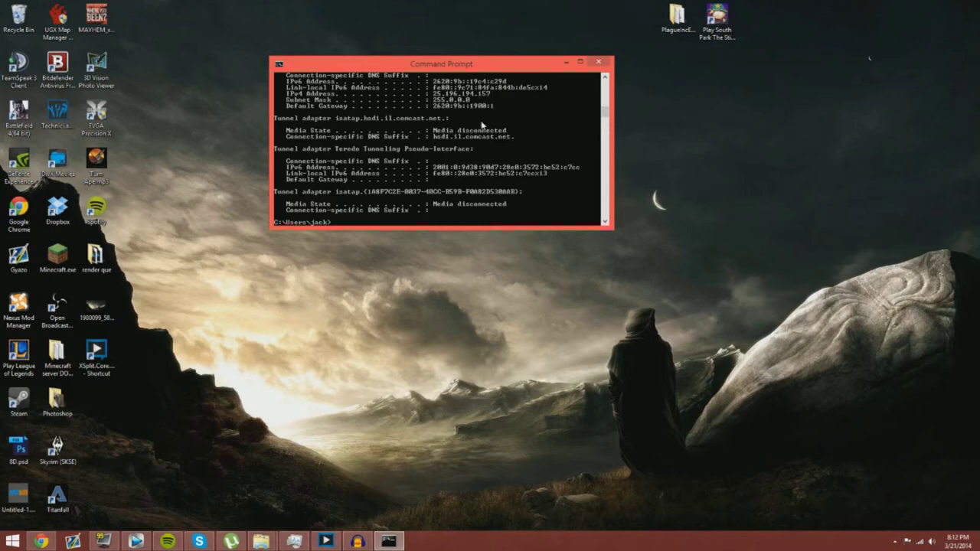
scroll(482, 124, "up", 10)
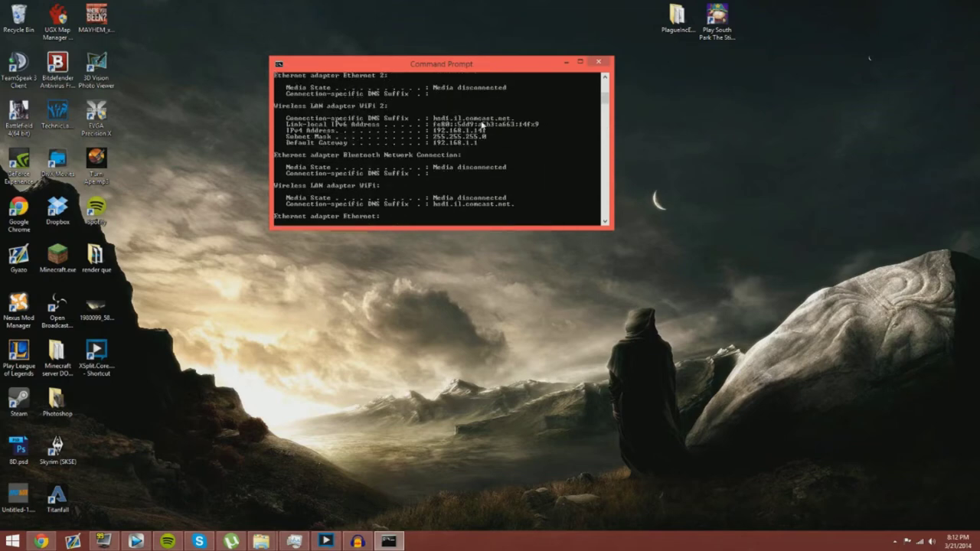
scroll(481, 125, "up", 2)
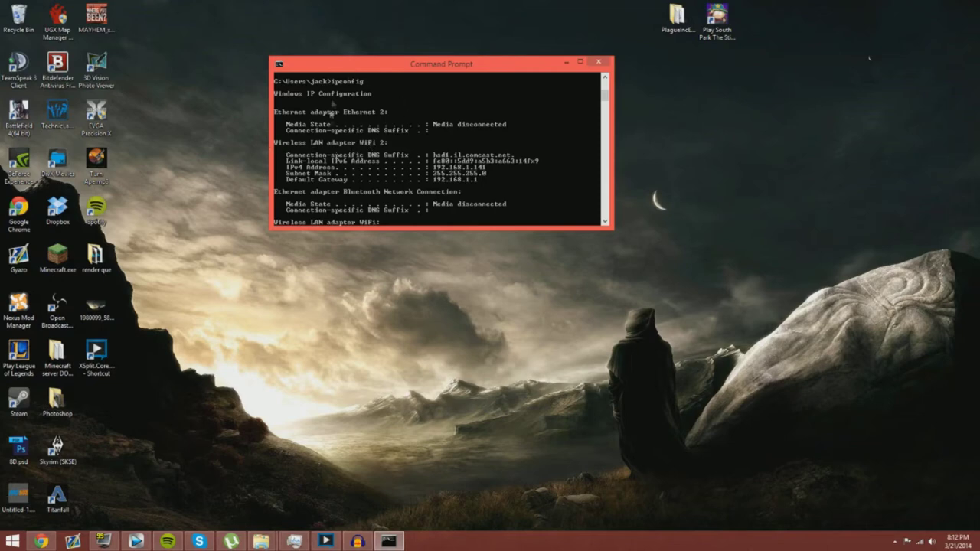
scroll(354, 142, "down", 1)
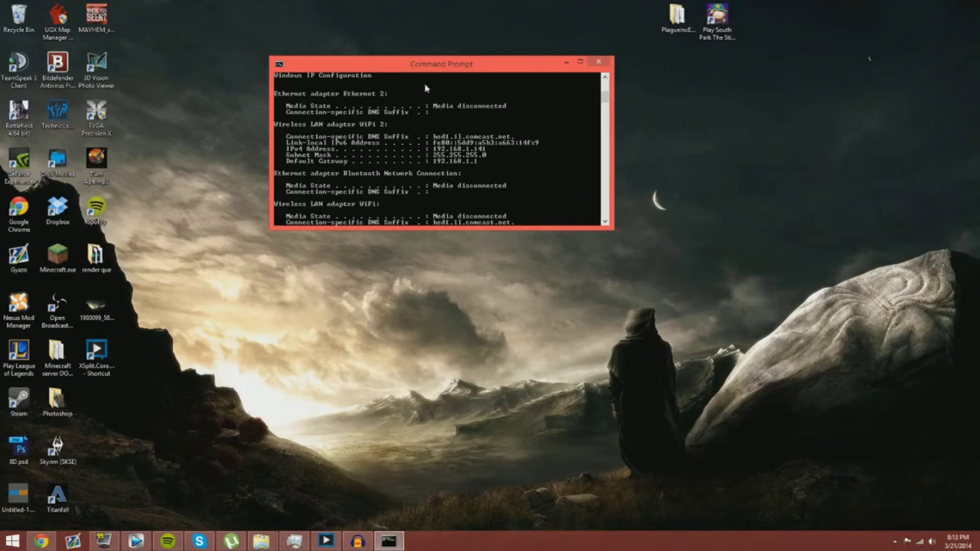
left_click_drag(412, 68, 776, 15)
Step: Open a new Chrome window, position it at the top, and select its search-page address
right_click(60, 537)
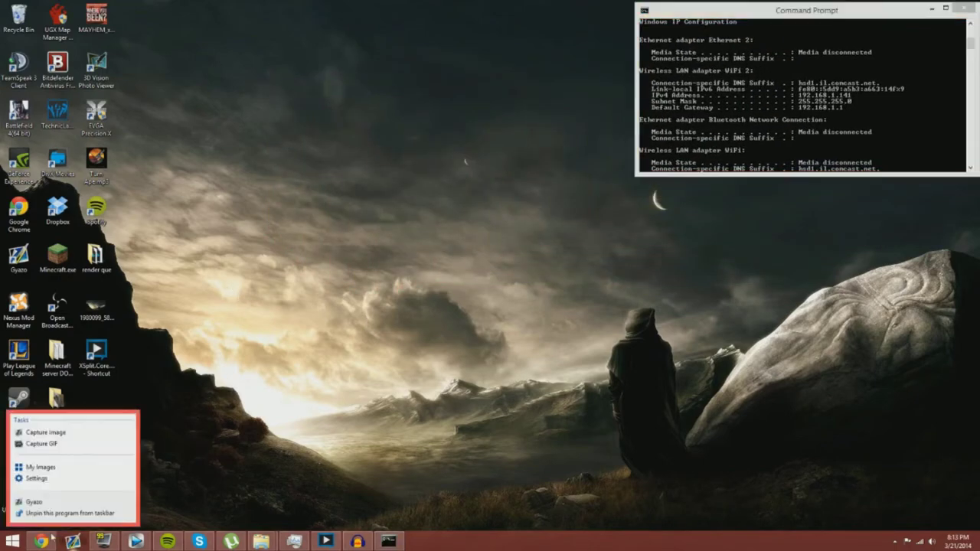
right_click(52, 537)
left_click(38, 523)
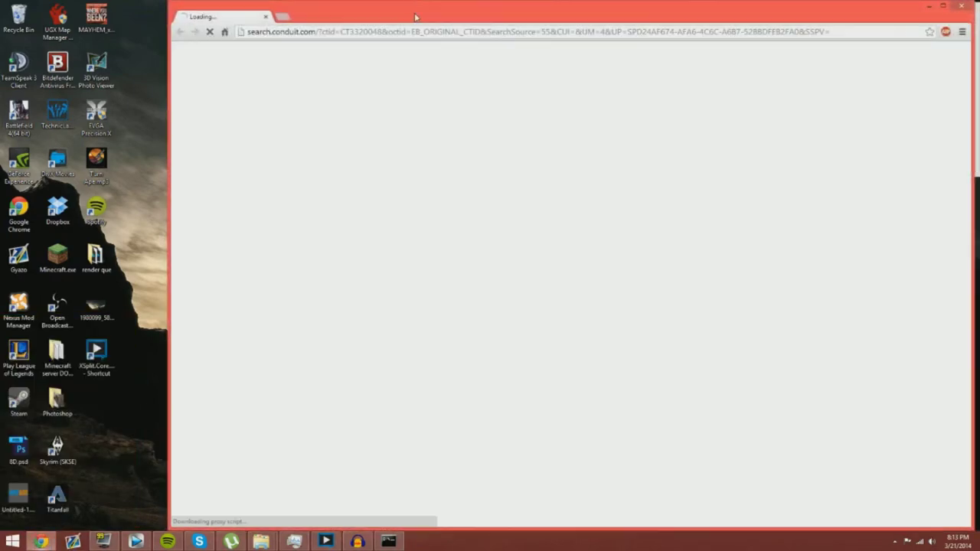
left_click_drag(961, 5, 662, 222)
left_click_drag(534, 236, 505, 26)
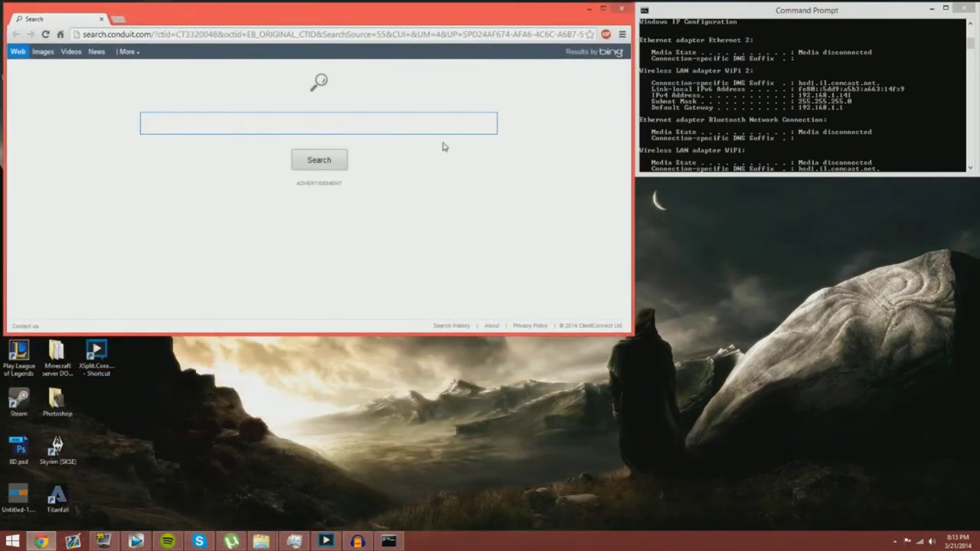
left_click(480, 33)
left_click(753, 66)
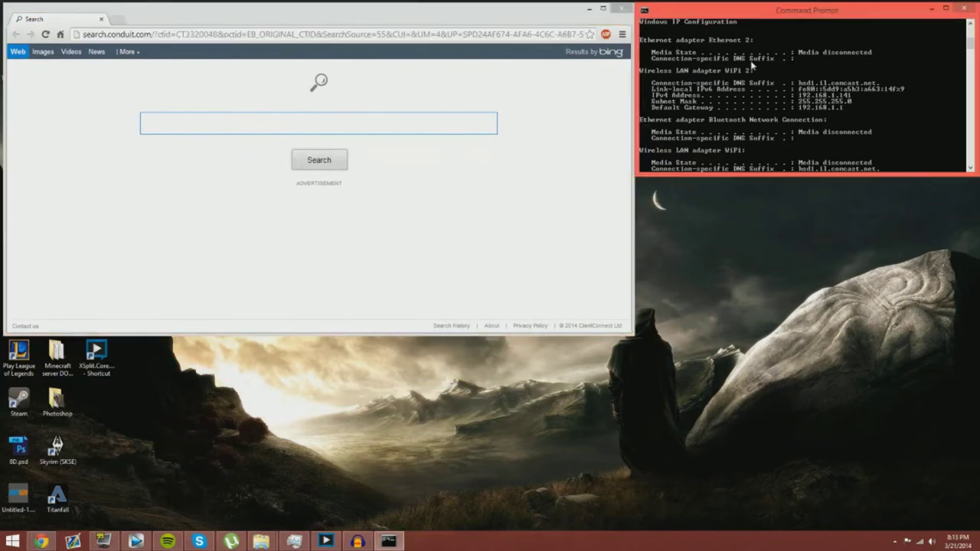
left_click(382, 65)
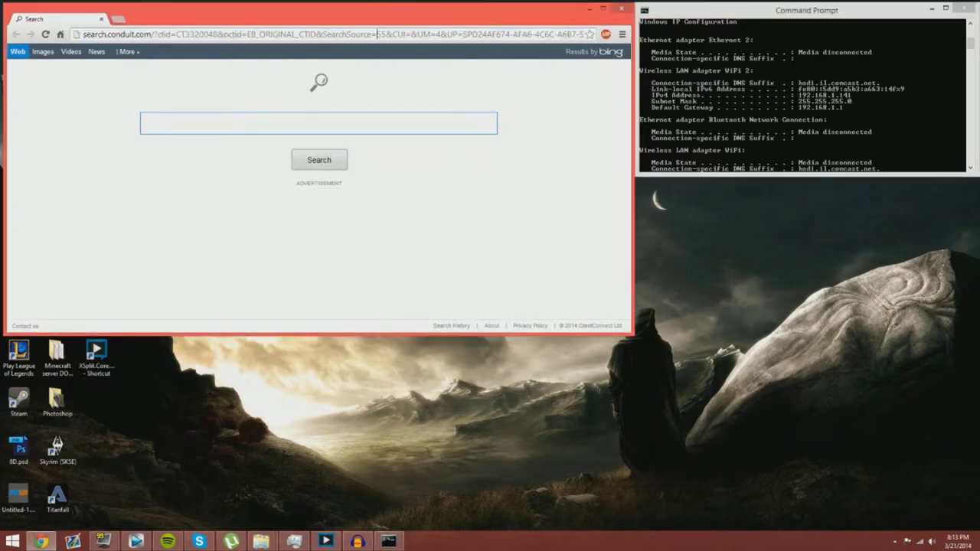
left_click_drag(84, 34, 585, 34)
Step: Browse to the router at 192.168.1.1 and fill in the router's login credentials
key("BackSpace")
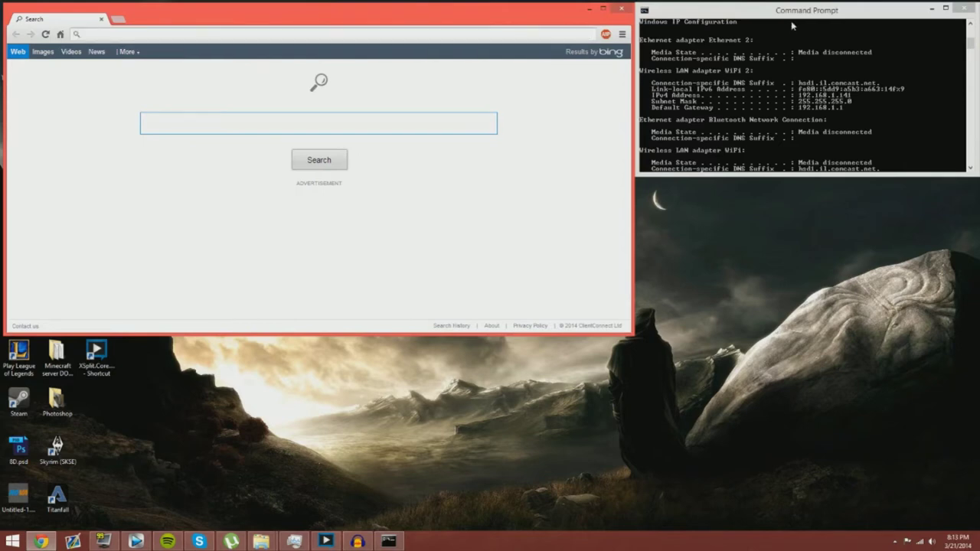
type("192.")
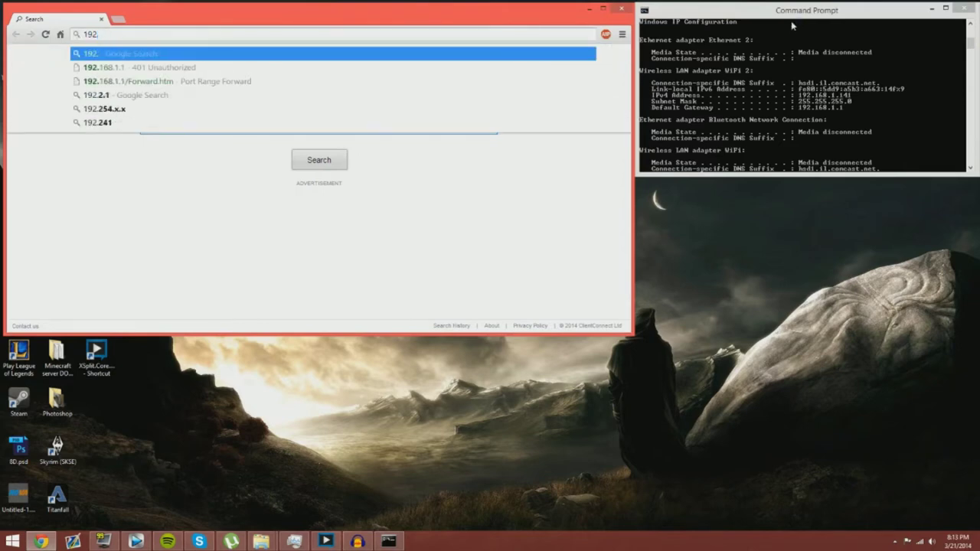
type("168.1.")
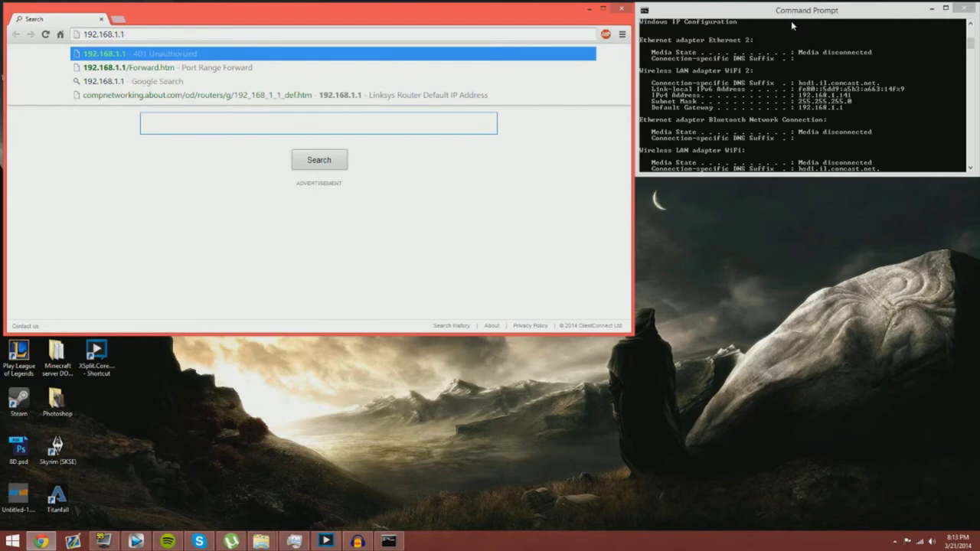
type("1")
key("Return")
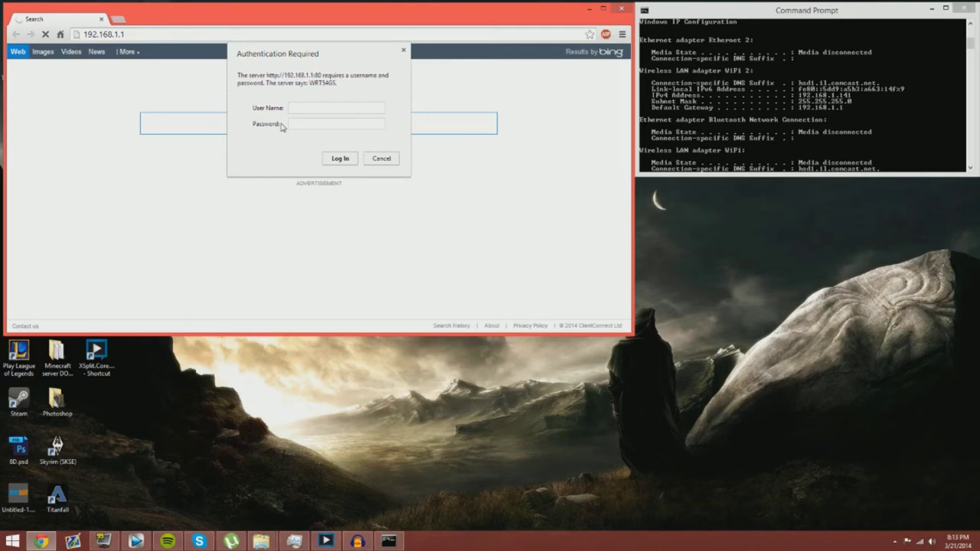
type("dmin")
Step: Submit the router login, enlarge the browser window, and go to Applications & Gaming port forwarding
key("Return")
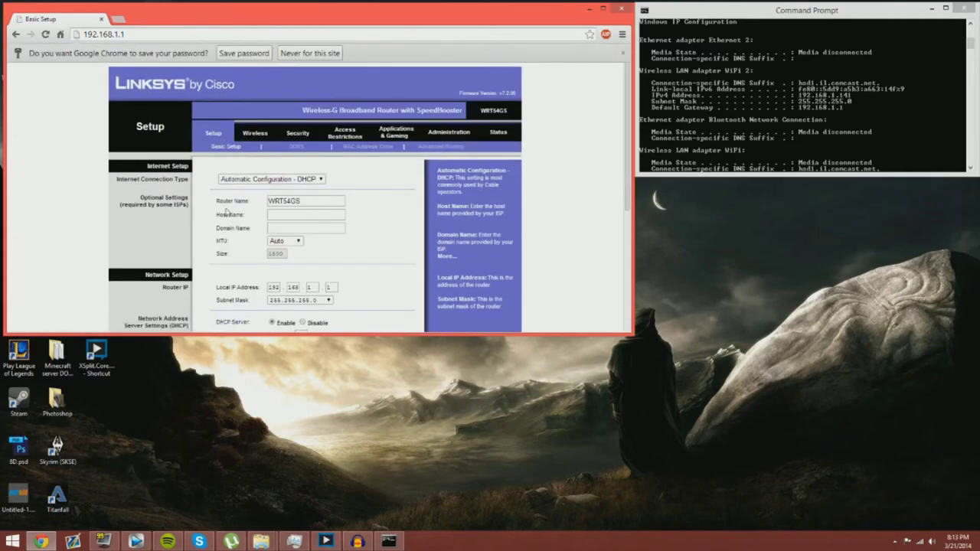
scroll(151, 241, "down", 3)
scroll(150, 242, "up", 3)
scroll(149, 240, "down", 6)
scroll(150, 241, "up", 6)
left_click_drag(606, 334, 581, 527)
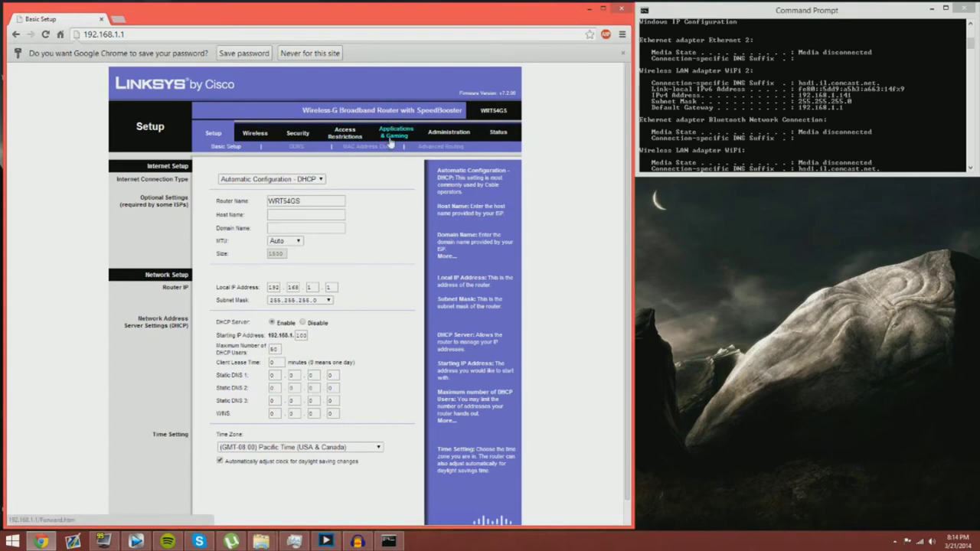
left_click(391, 142)
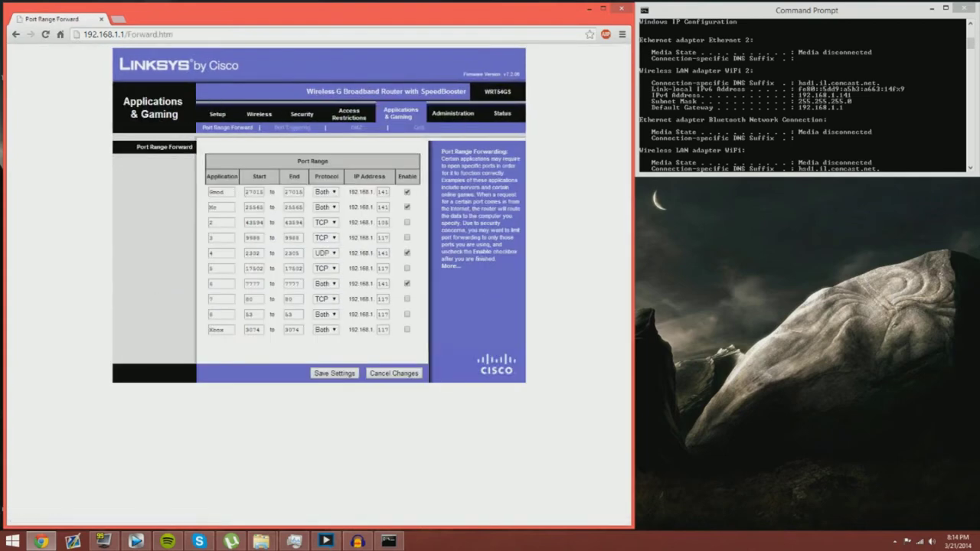
Step: Look over the forwarding rules, including Gmod on port 27015 and Mc, then open a new tab
left_click_drag(245, 192, 282, 194)
left_click(227, 193)
double_click(213, 206)
double_click(212, 222)
left_click(197, 228)
double_click(225, 196)
double_click(216, 207)
left_click(119, 19)
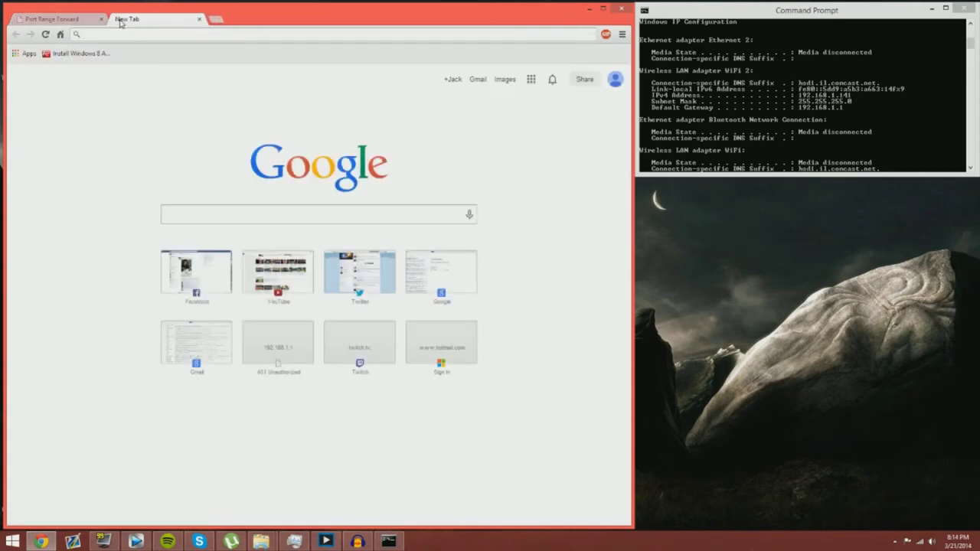
Step: Search Google for 'minecraft ports' and open the Minecraft Wiki server setup tutorial
type("minecraft")
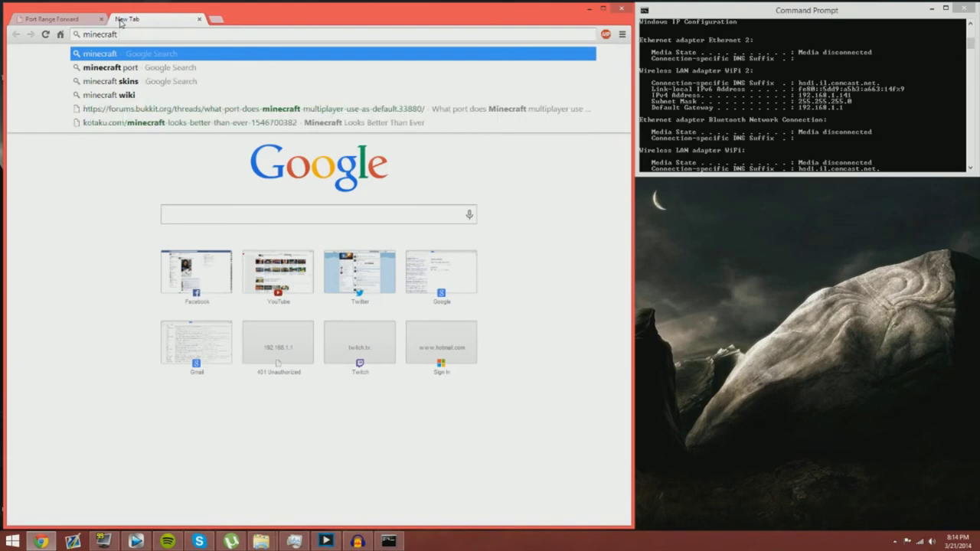
type(" ports")
key("Return")
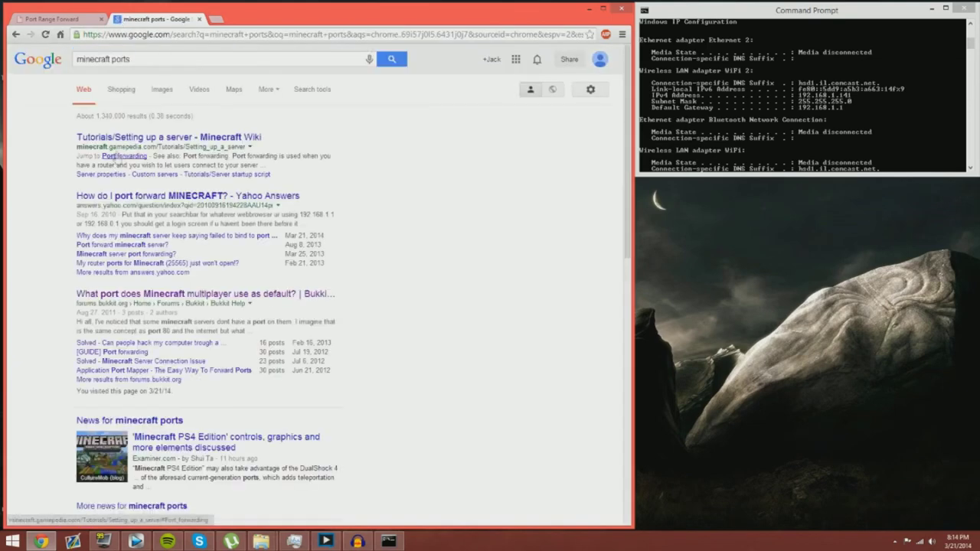
left_click(88, 140)
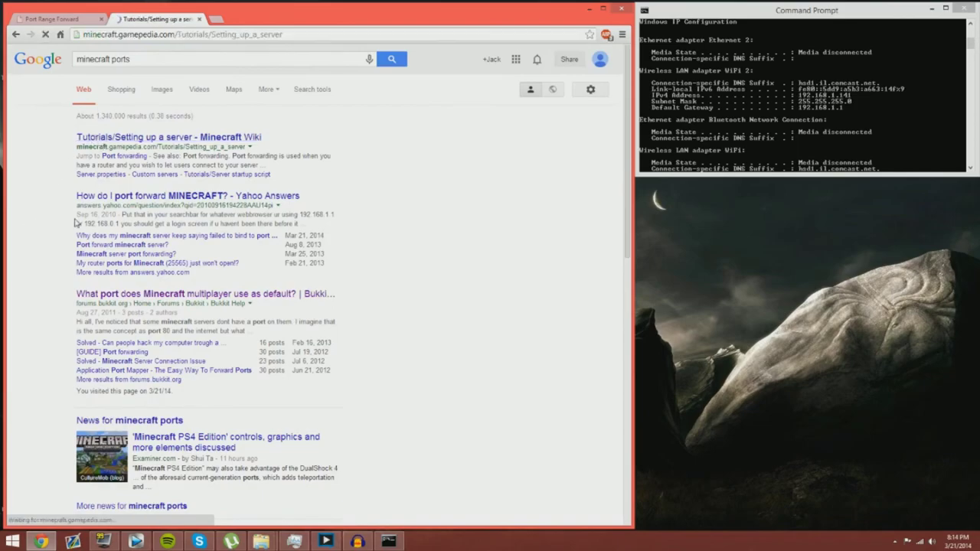
scroll(74, 217, "down", 3)
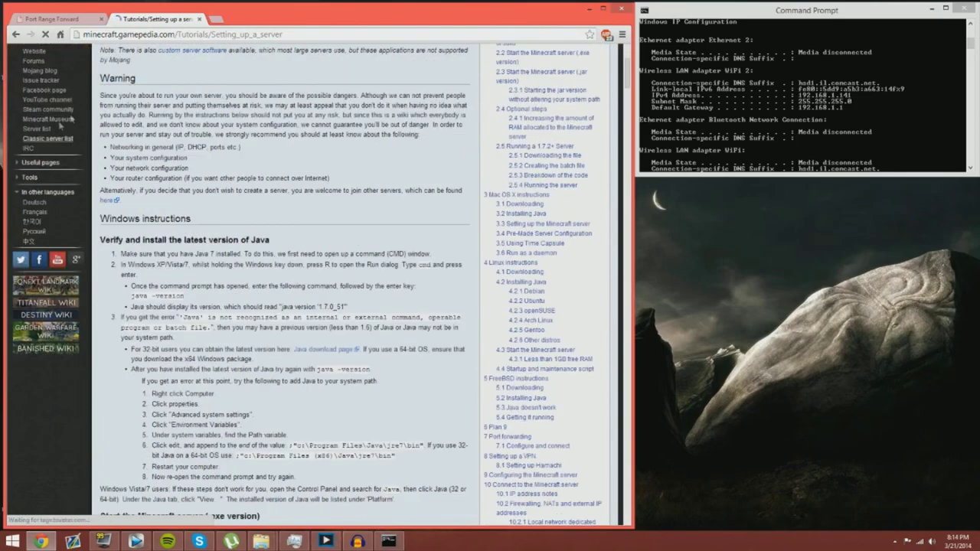
scroll(222, 230, "down", 7)
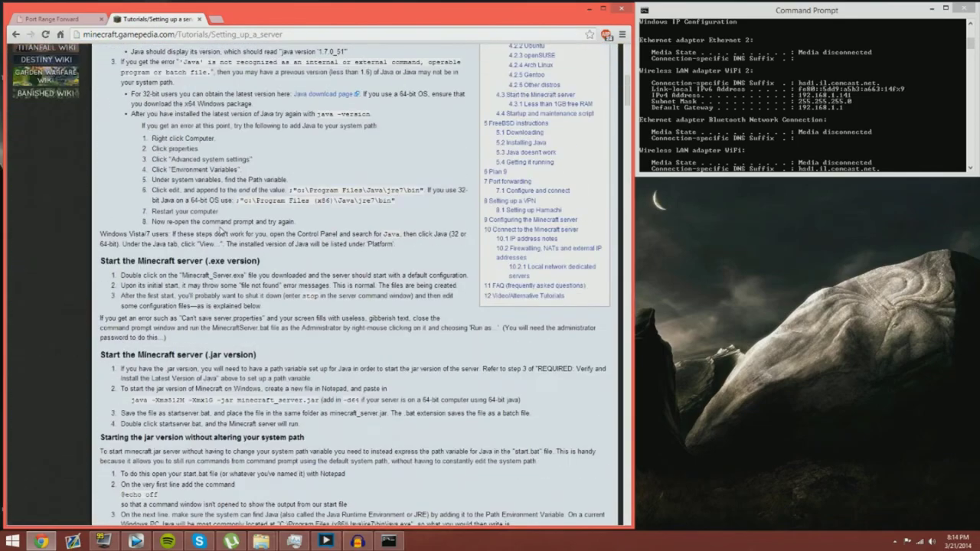
Step: Find '25' on the tutorial page and locate the line about port 25565
key("ctrl+f")
type("255")
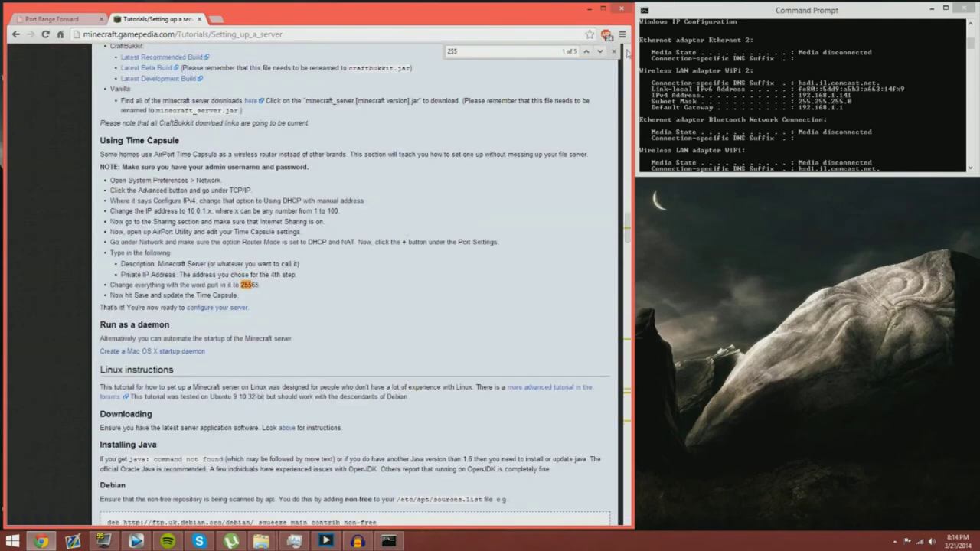
left_click(614, 51)
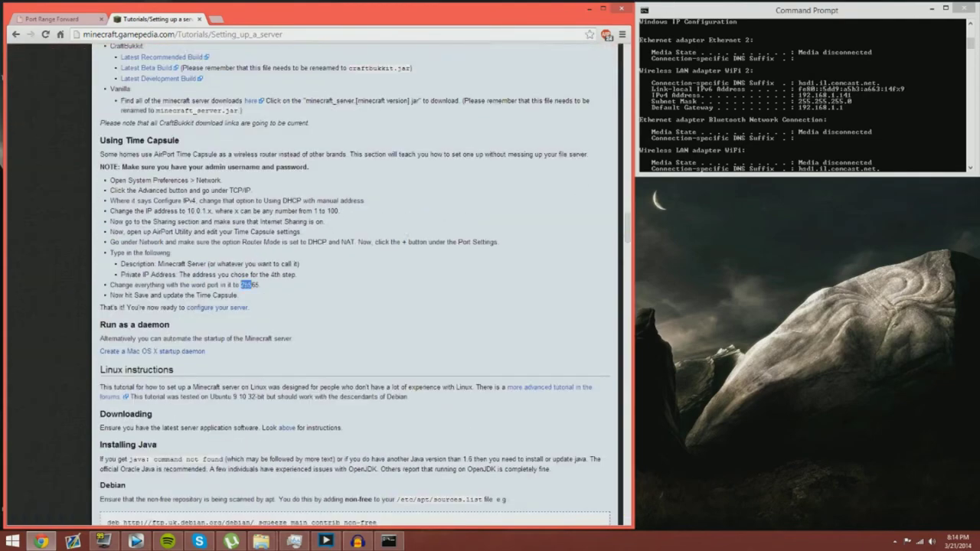
left_click(278, 287)
left_click_drag(101, 145, 337, 298)
left_click(345, 315)
left_click_drag(114, 285, 260, 284)
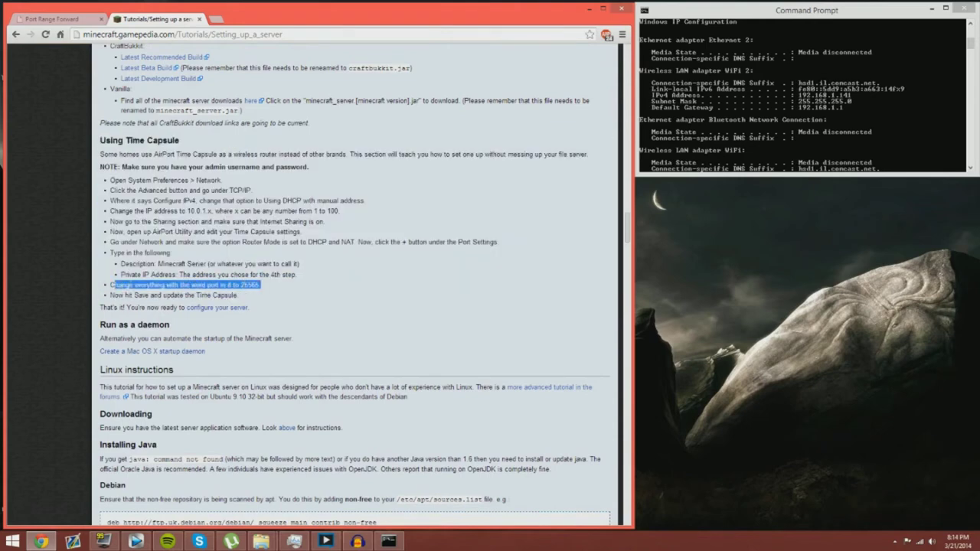
left_click(269, 291)
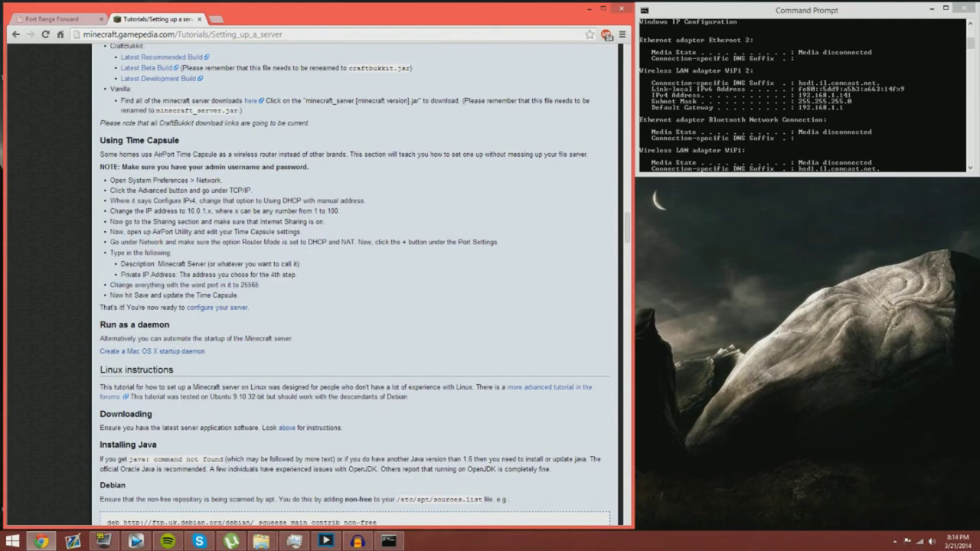
left_click_drag(240, 285, 262, 284)
left_click(273, 289)
Step: Copy the port number 25565 and return to the router's port forwarding tab
scroll(274, 289, "up", 5)
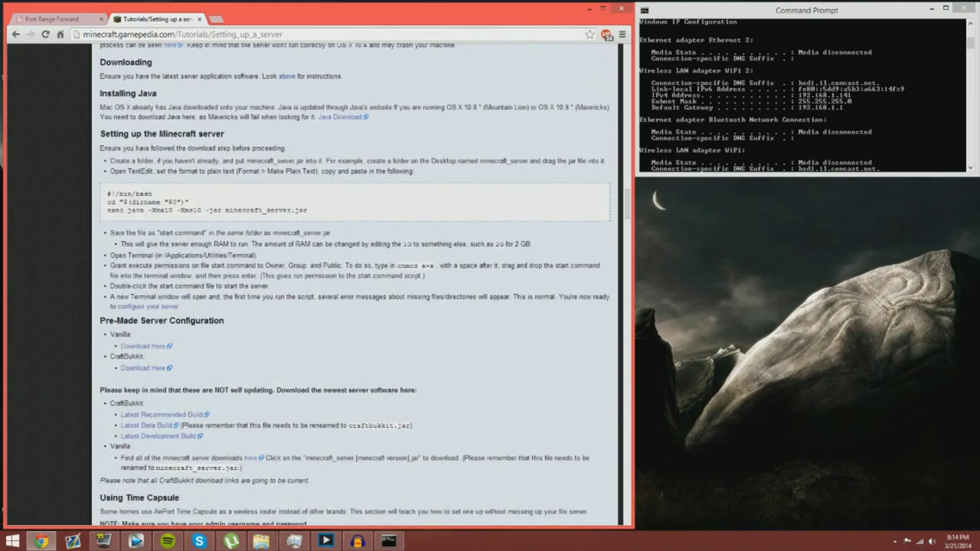
scroll(274, 289, "down", 5)
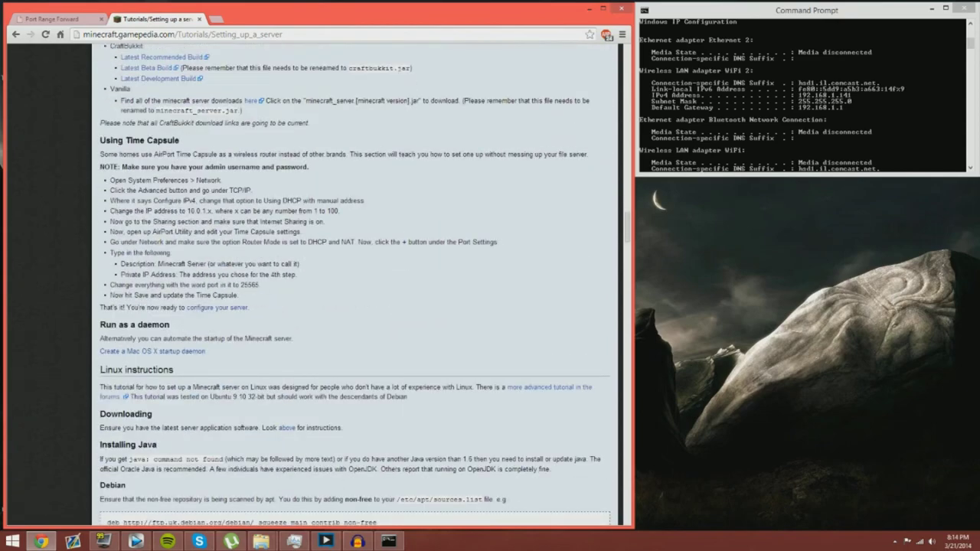
double_click(250, 284)
right_click(253, 286)
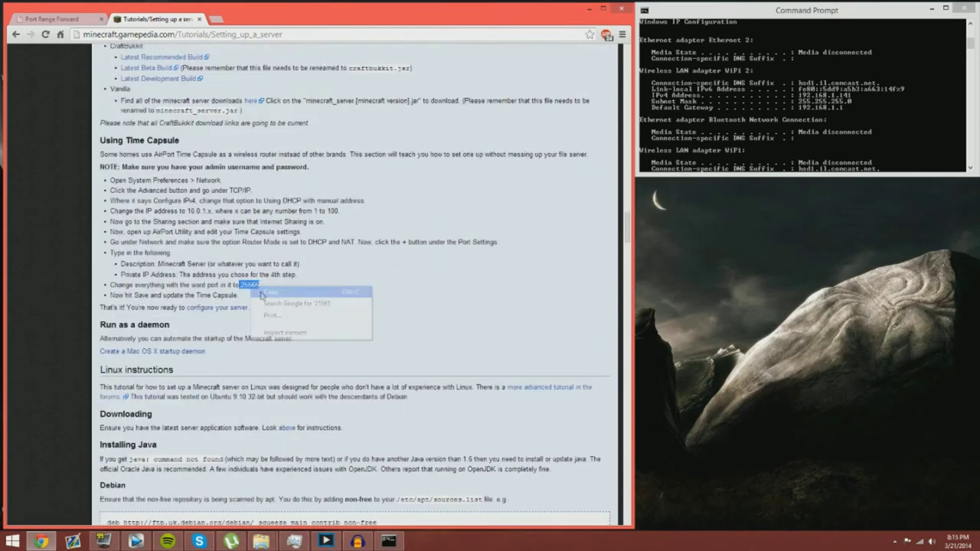
left_click(261, 294)
left_click(285, 299)
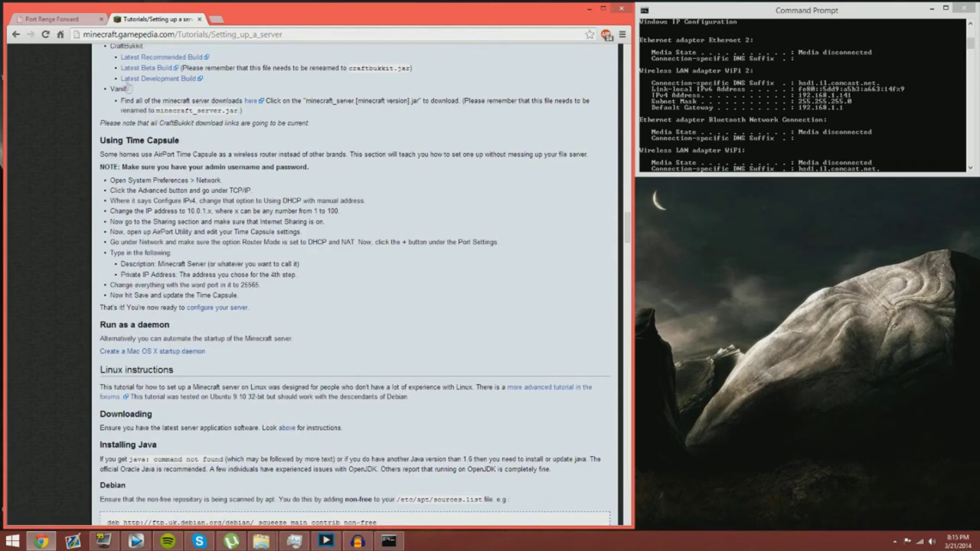
left_click(50, 18)
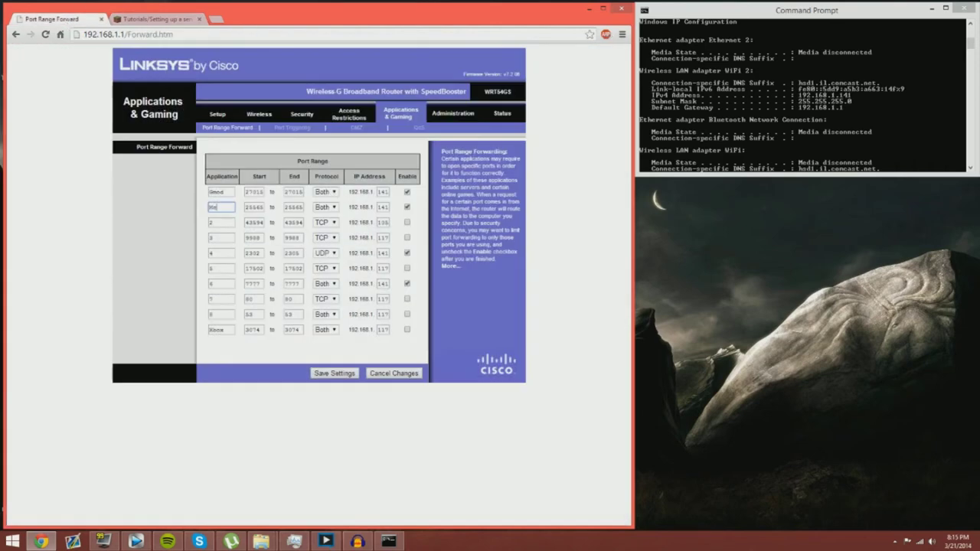
key("Tab")
key("Tab")
double_click(254, 206)
key("Tab")
left_click(325, 209)
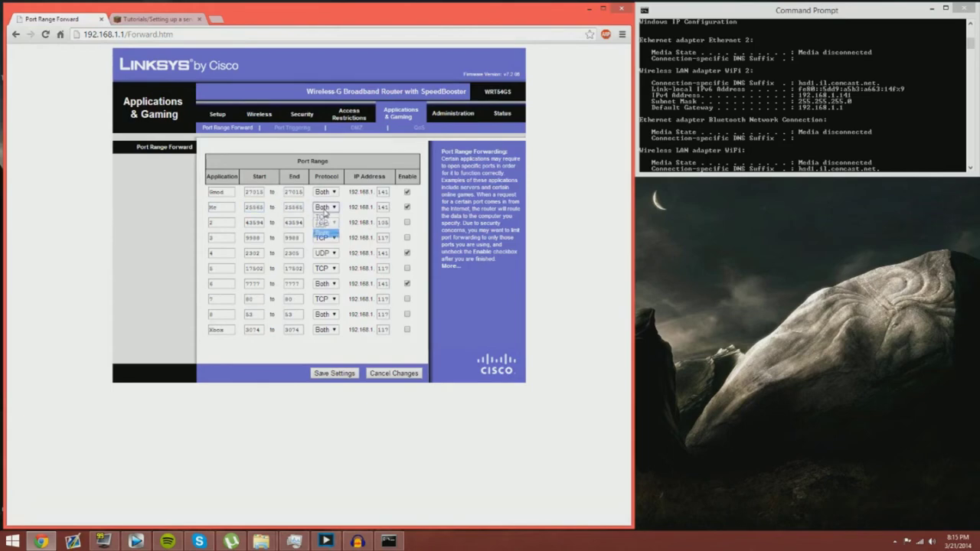
left_click(323, 232)
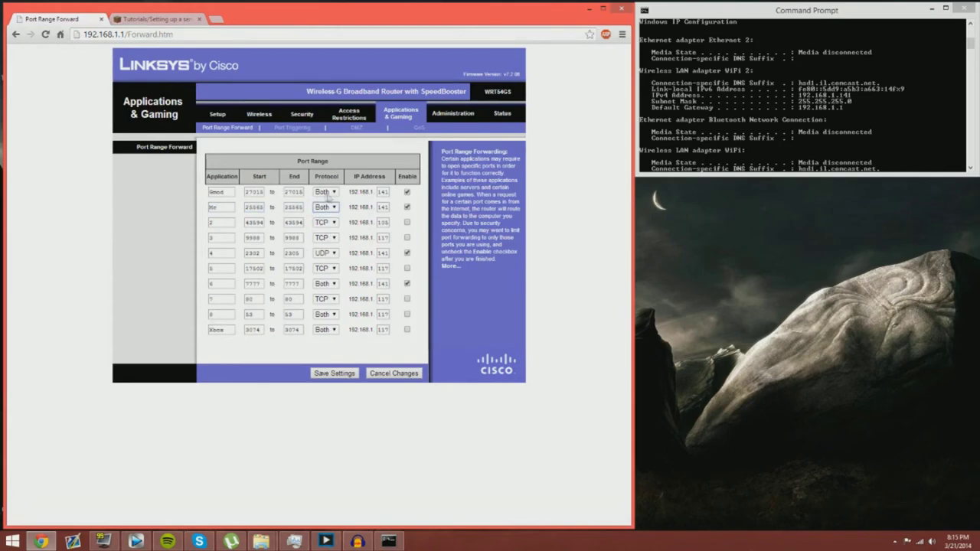
left_click_drag(349, 207, 389, 208)
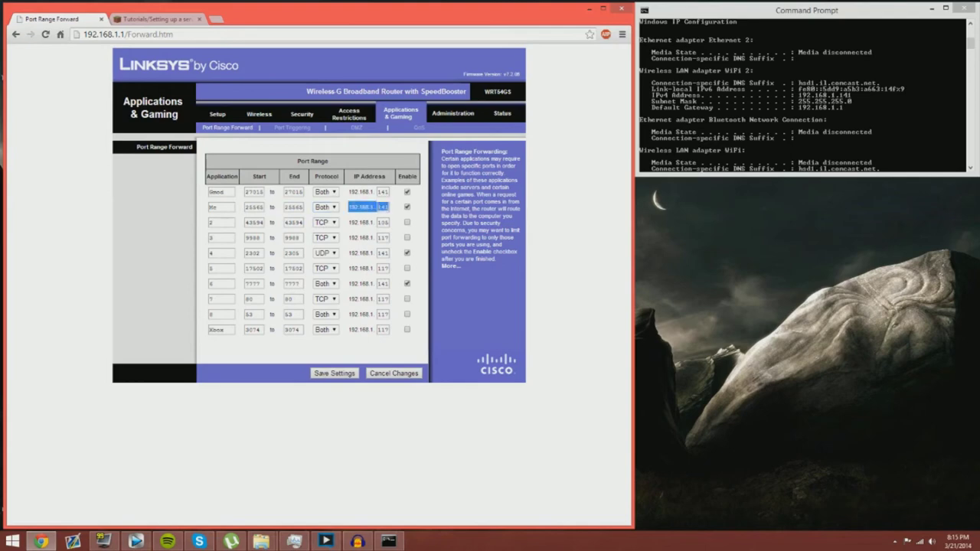
left_click(393, 215)
left_click(744, 17)
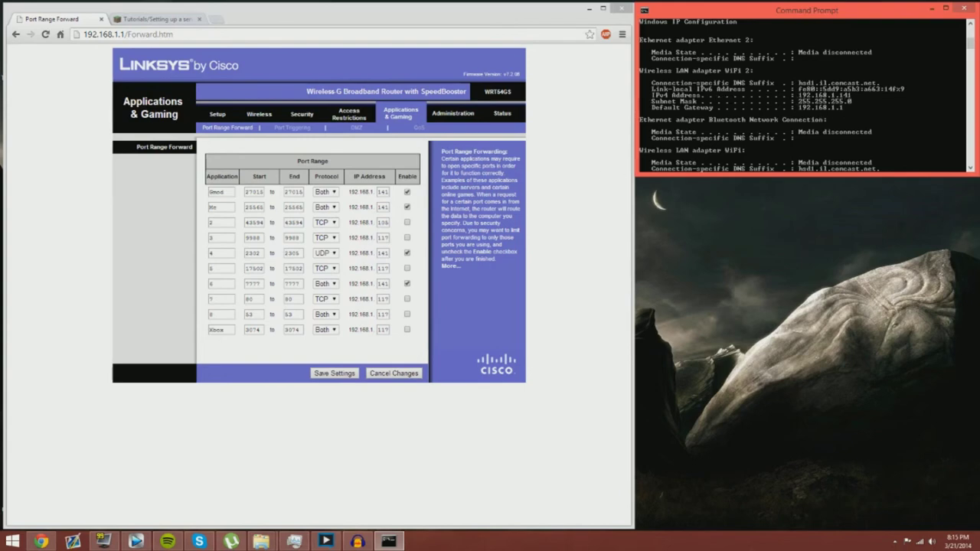
left_click(406, 206)
Step: Re-enable the Mc rule for 25565, save the forwarding settings, then return to the wiki tab
left_click(407, 207)
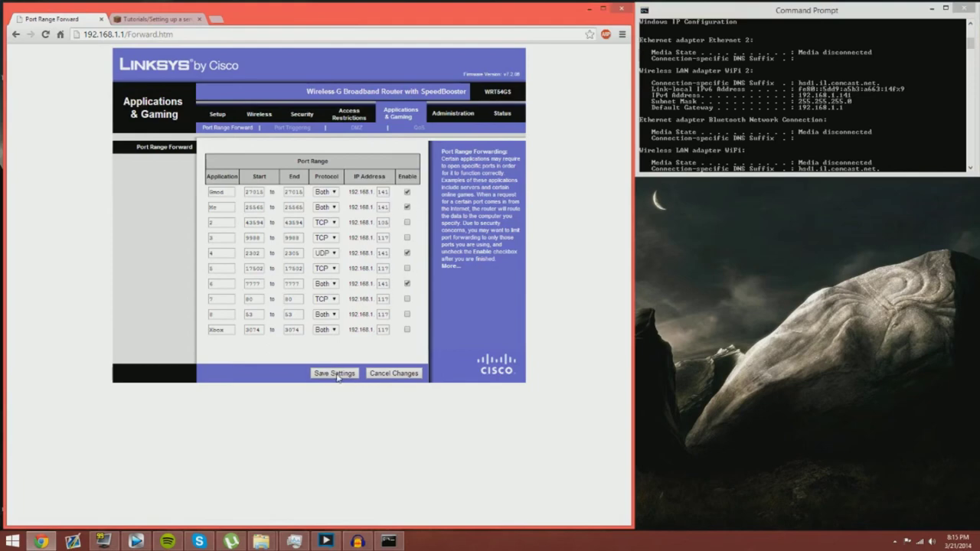
left_click(334, 374)
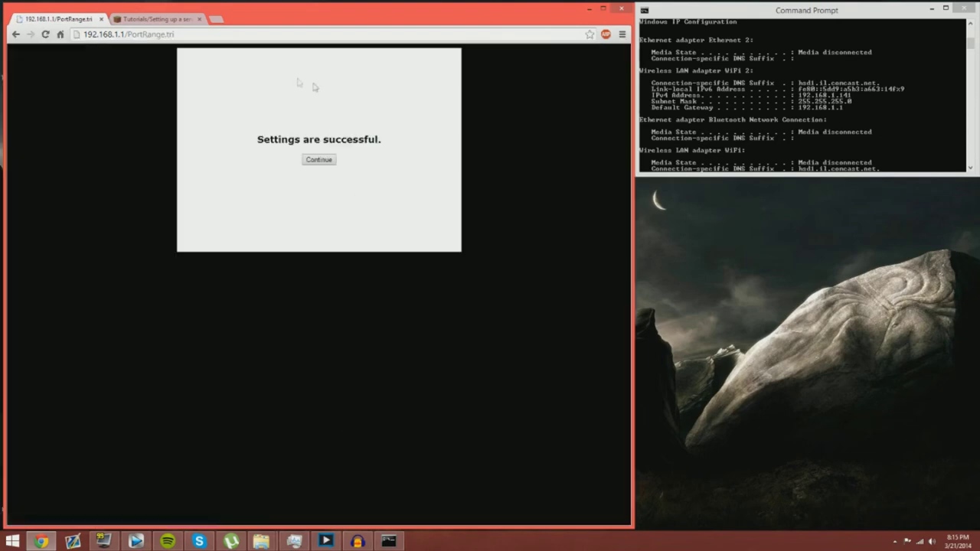
left_click(316, 162)
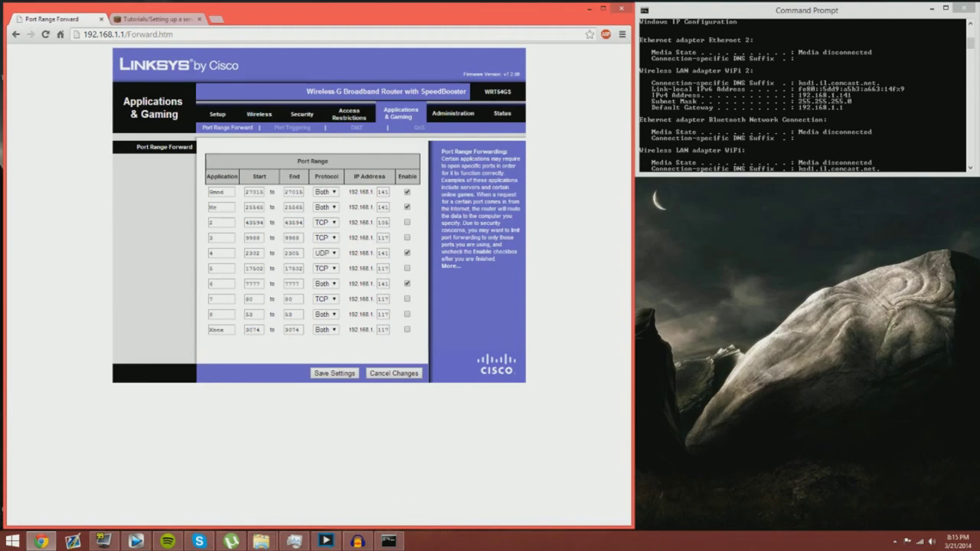
left_click(143, 17)
Step: Search Google for 'ip chicken', check the IP Chicken result, then return to Port Range Forward
type("ip chicken")
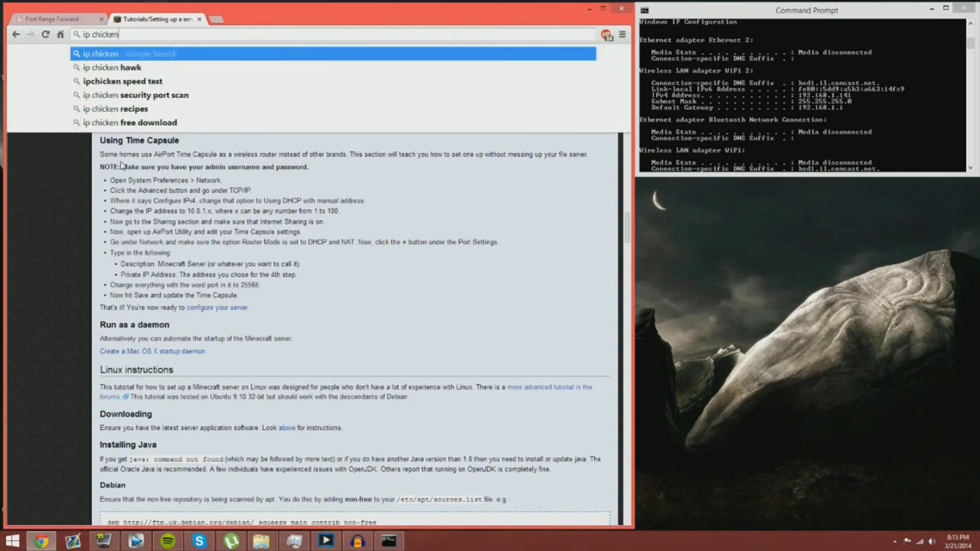
key("Return")
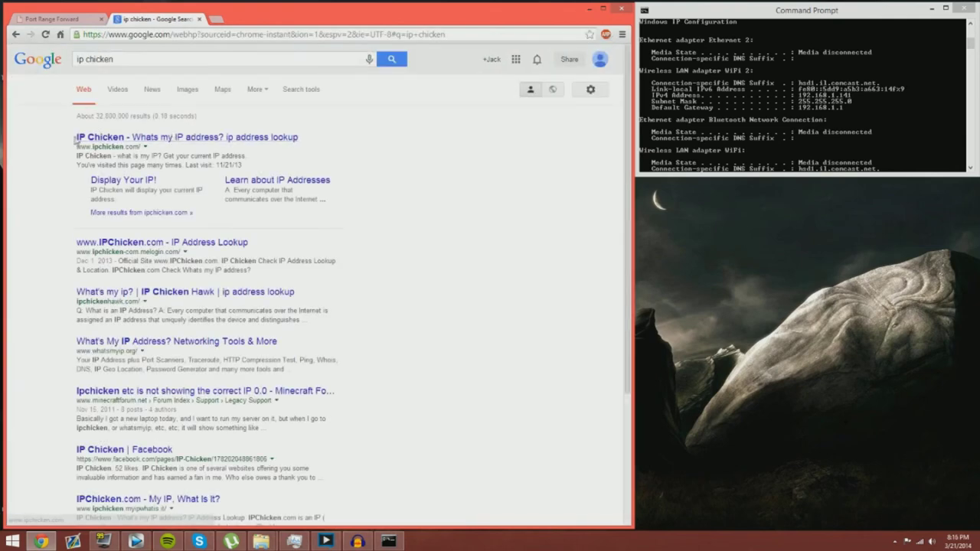
left_click_drag(77, 159, 250, 170)
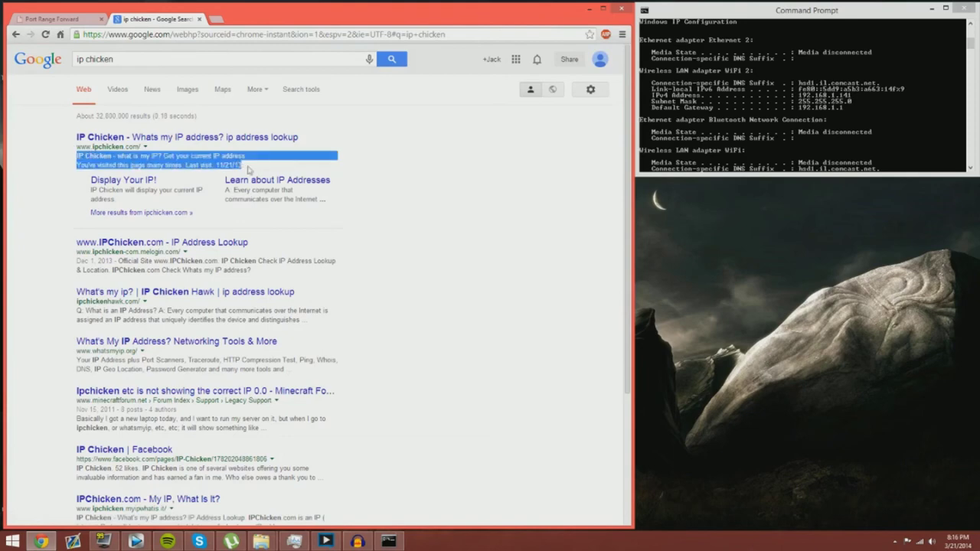
left_click(40, 162)
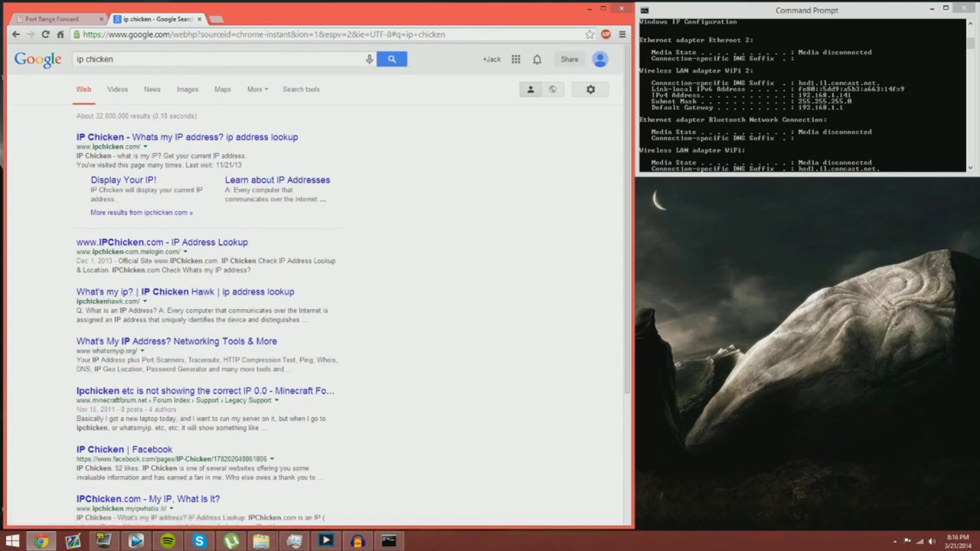
left_click(59, 24)
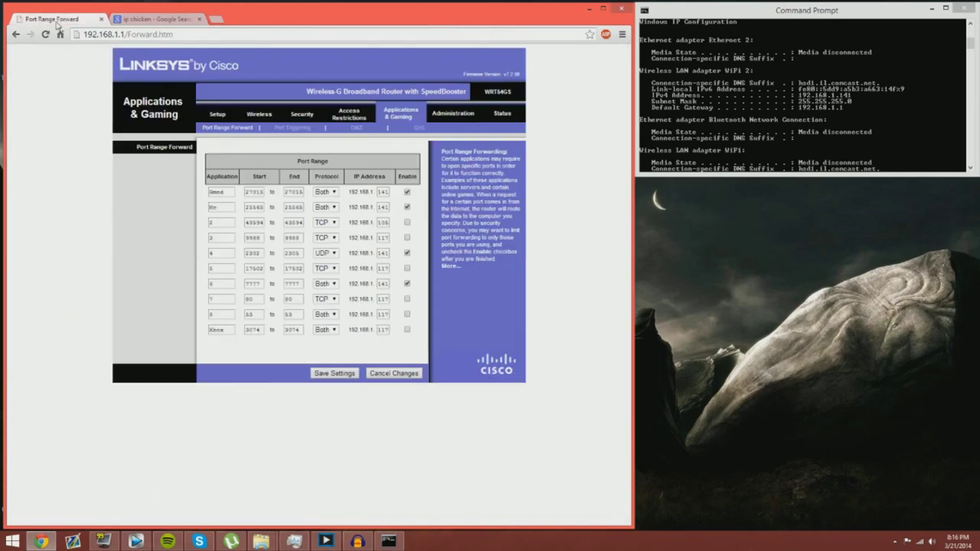